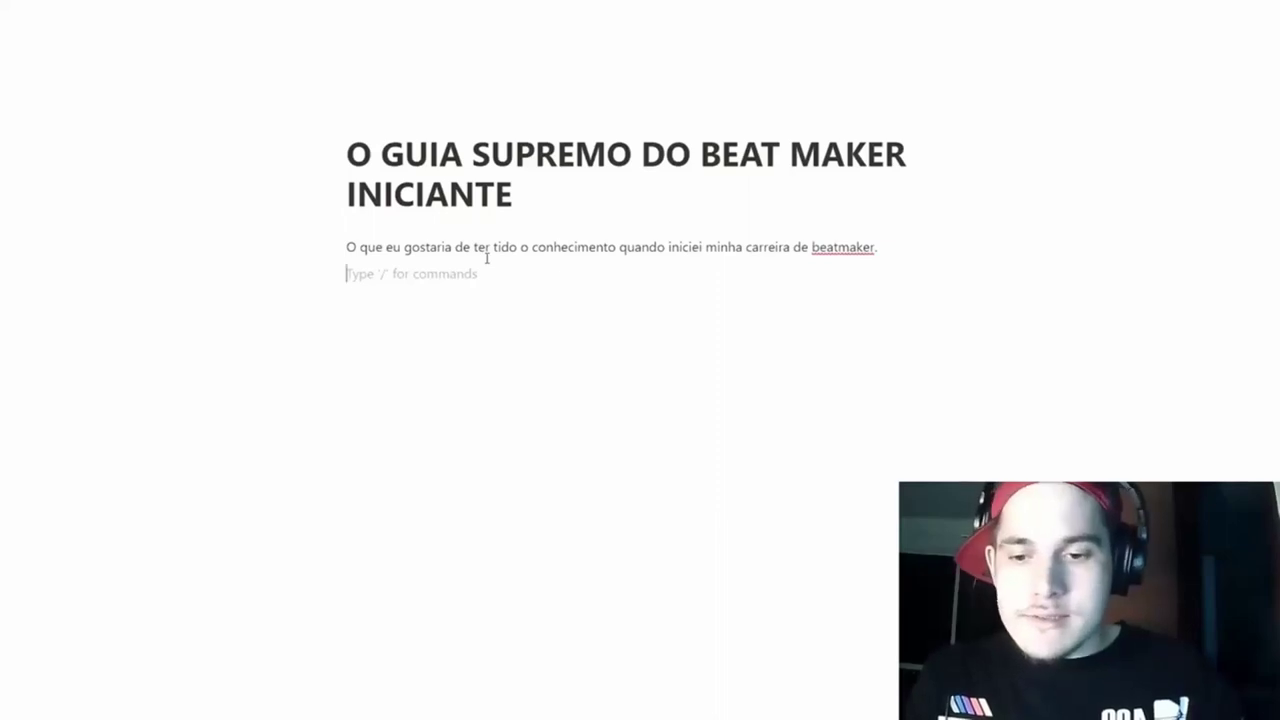
# Type the second intro paragraph ending 'Da forma errada!' and add the line 'A FORMA ERRADA DE COMEÇAR NO MUNDO DO BEATMAKING'.
pyautogui.write('Antes de eu dar o ouro')
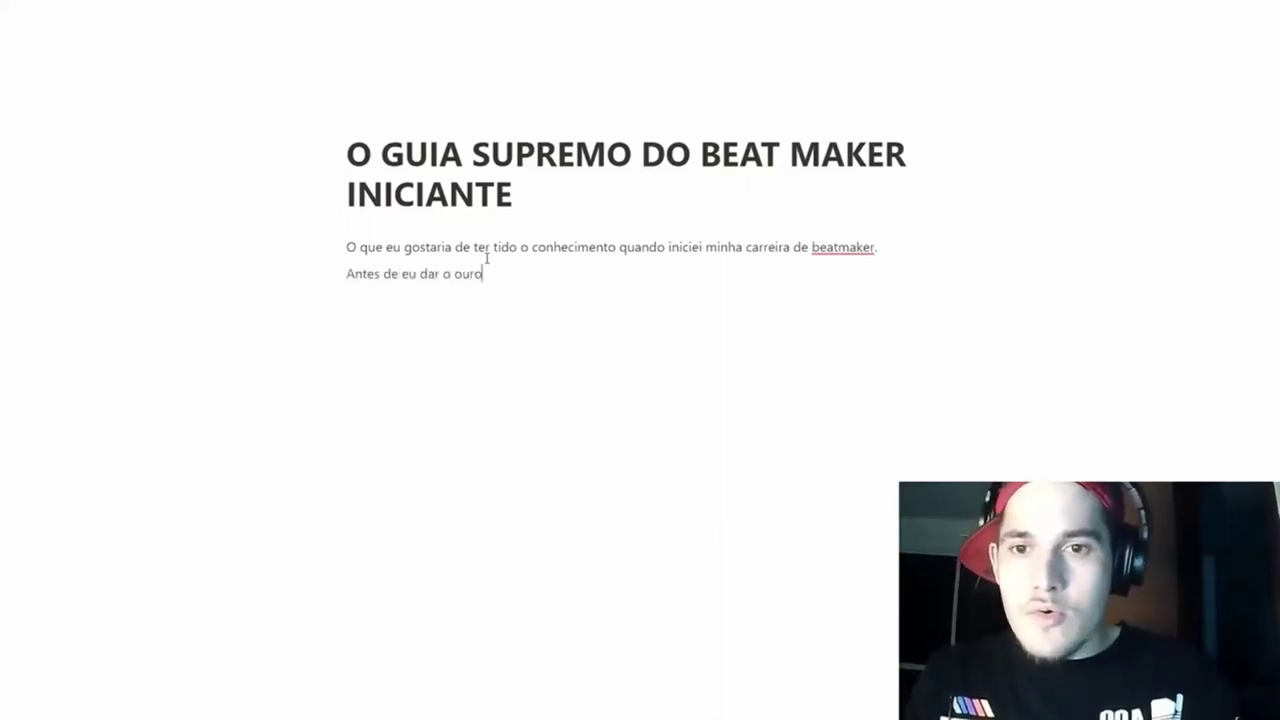
pyautogui.write(' pra  vocês, tenho que ')
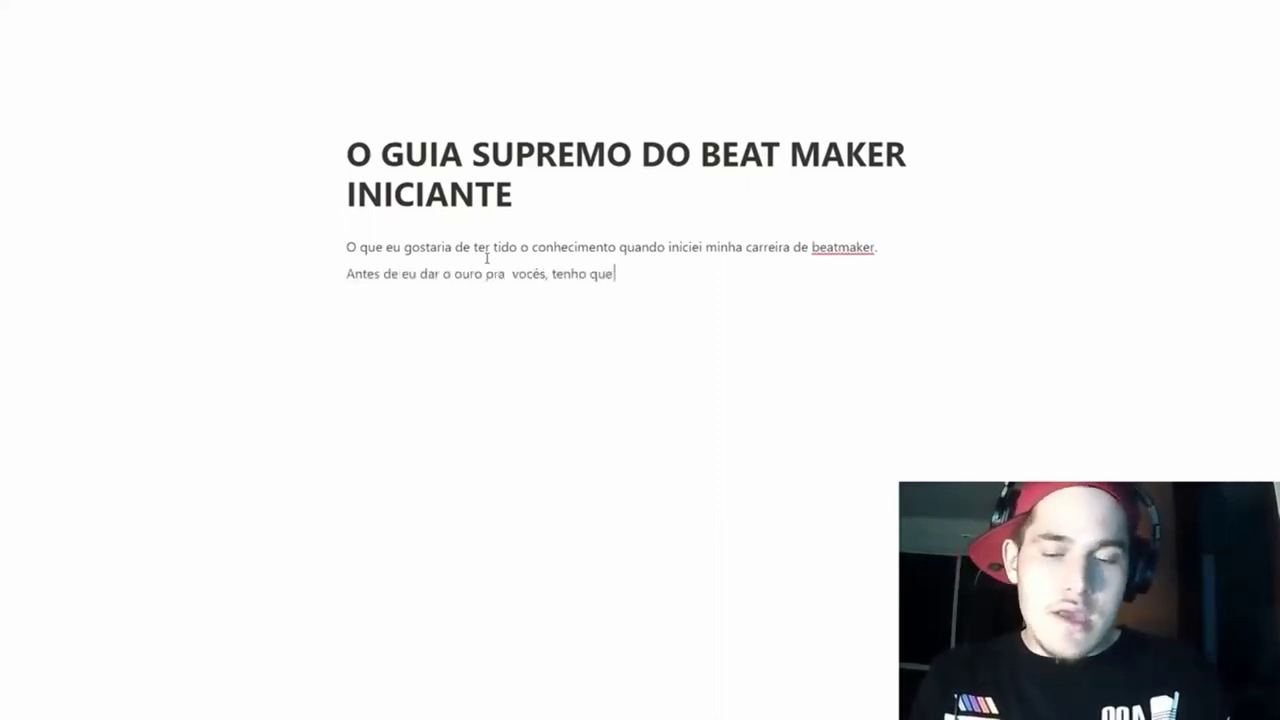
pyautogui.write('mostrar como a mai')
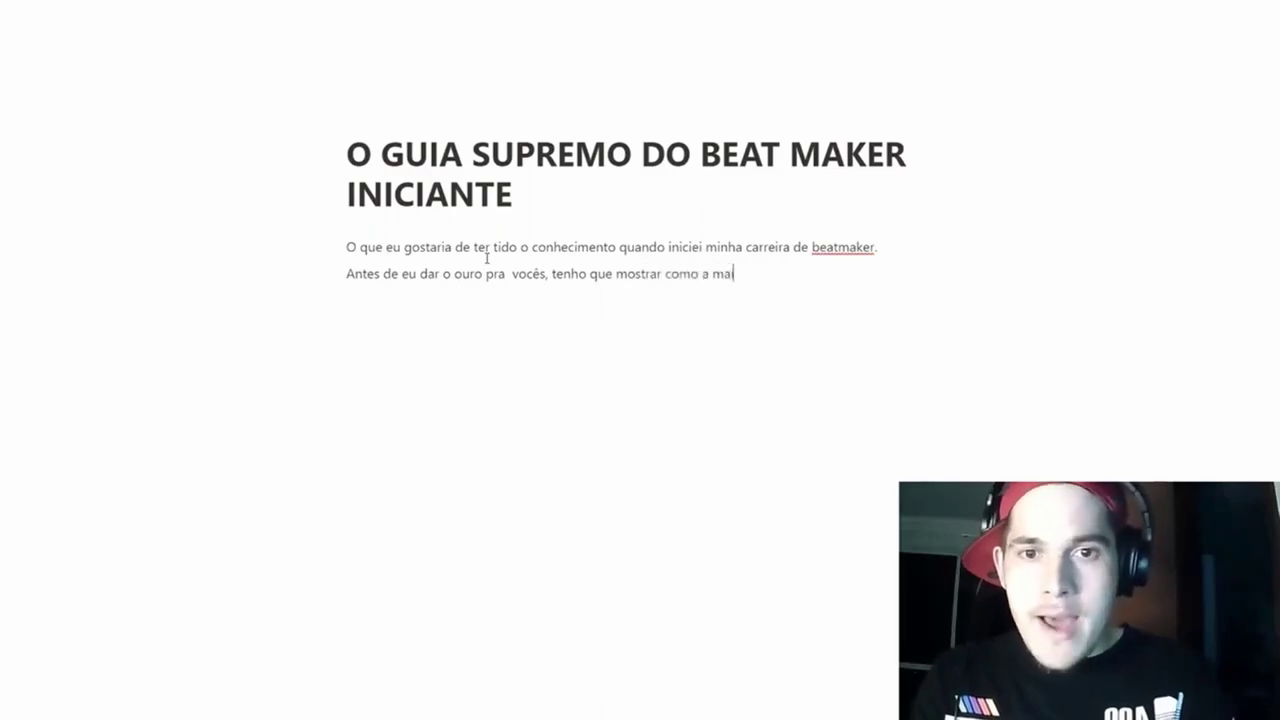
pyautogui.write('oria dos beatmake')
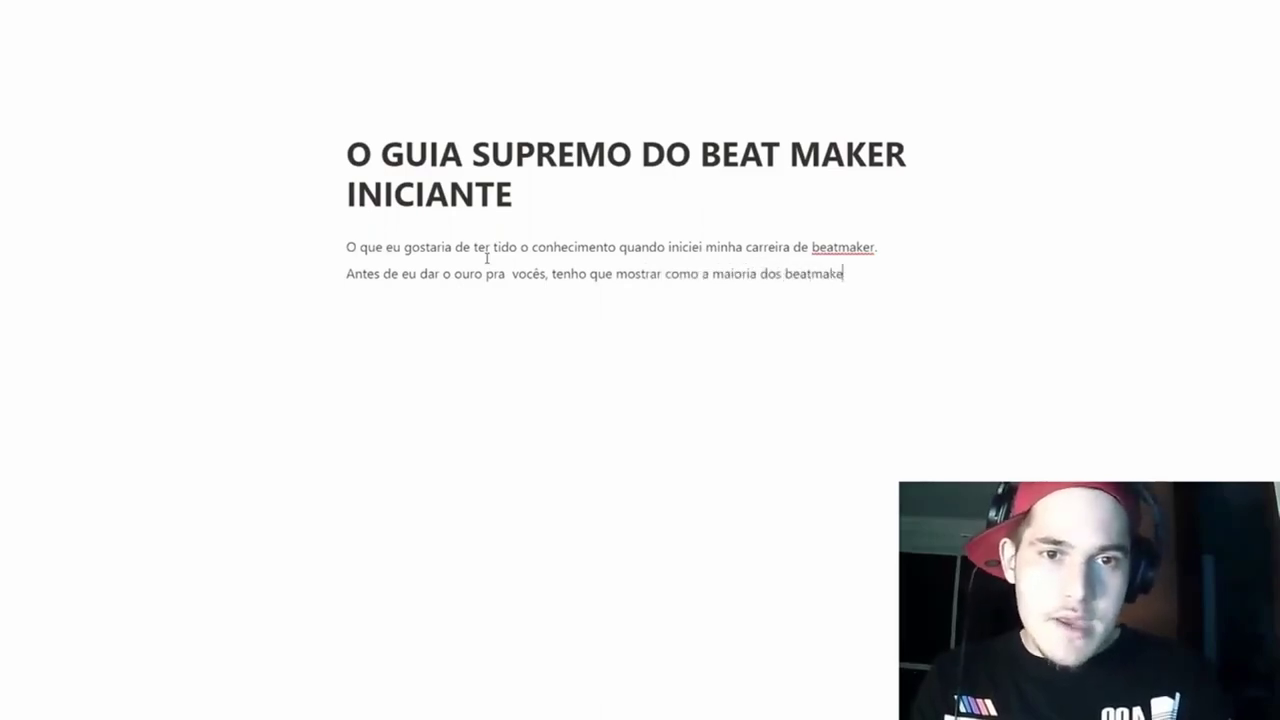
pyautogui.write('rs começarm')
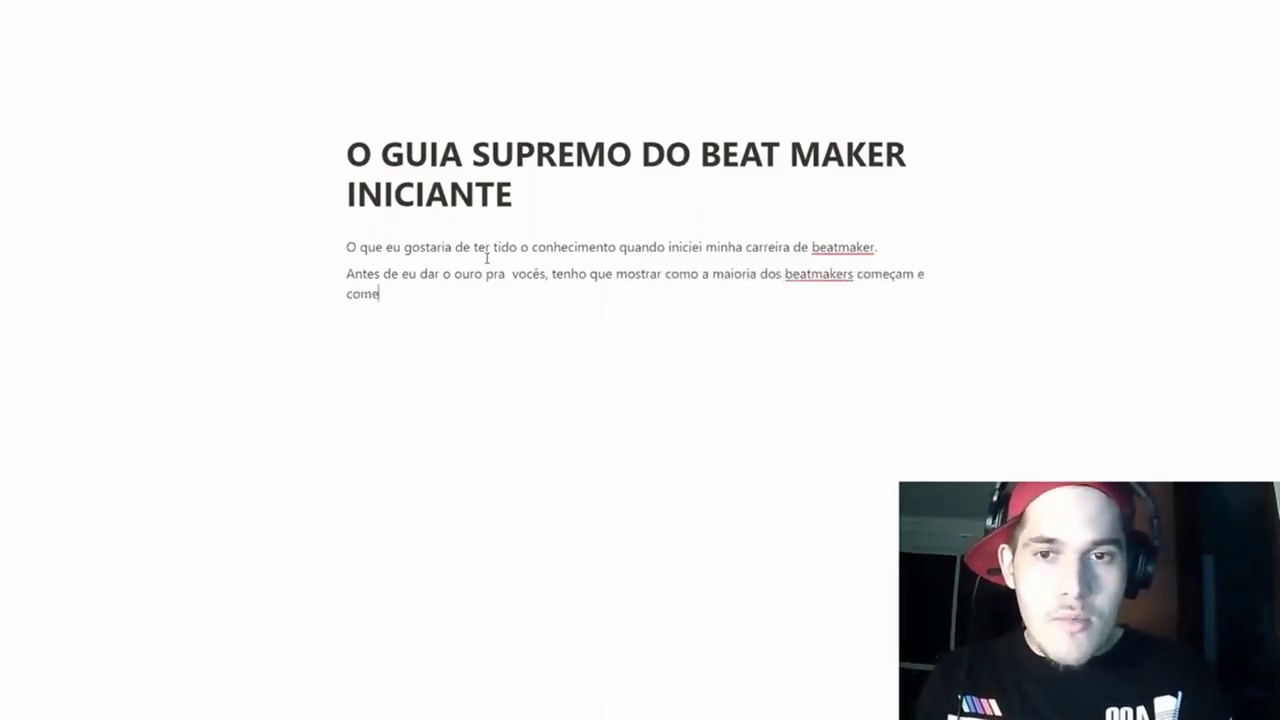
pyautogui.press('BackSpace')
pyautogui.write('o eu comecei nesse')
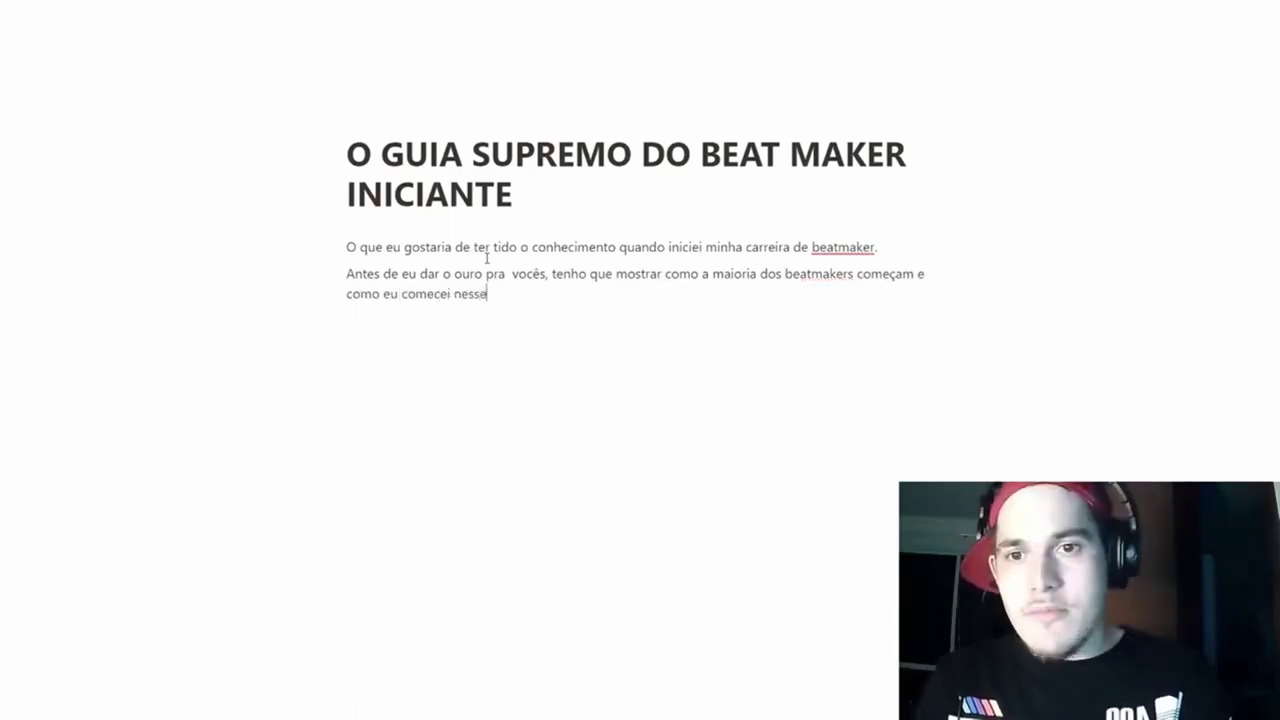
pyautogui.write(' ramo: Da forma errada!')
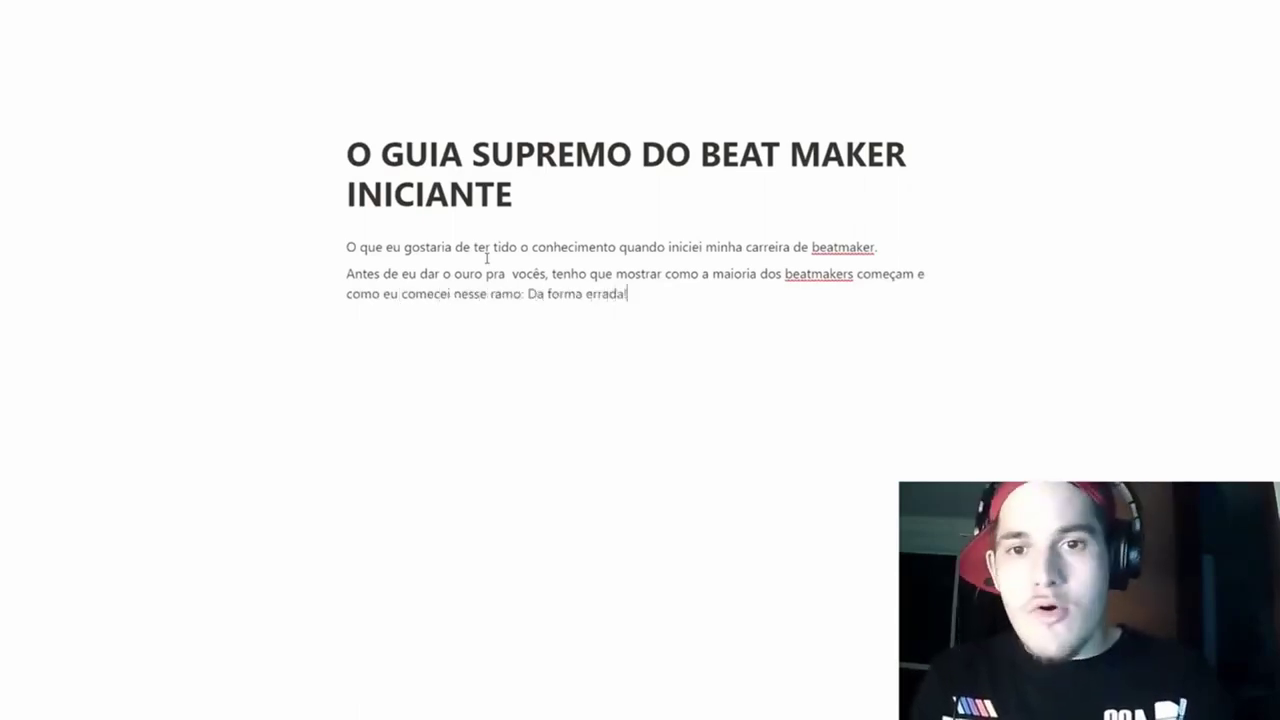
pyautogui.press('Return')
pyautogui.press('Return')
pyautogui.write('A FOR')
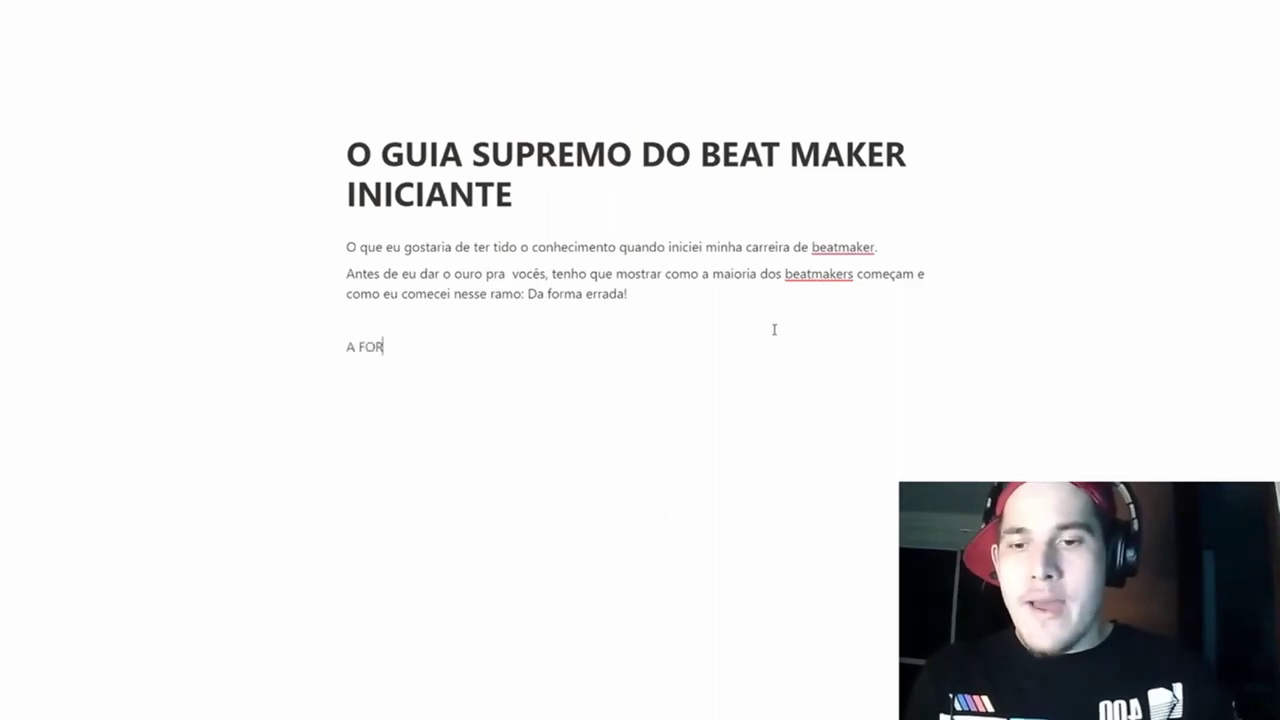
pyautogui.write('MA ERRADA DE')
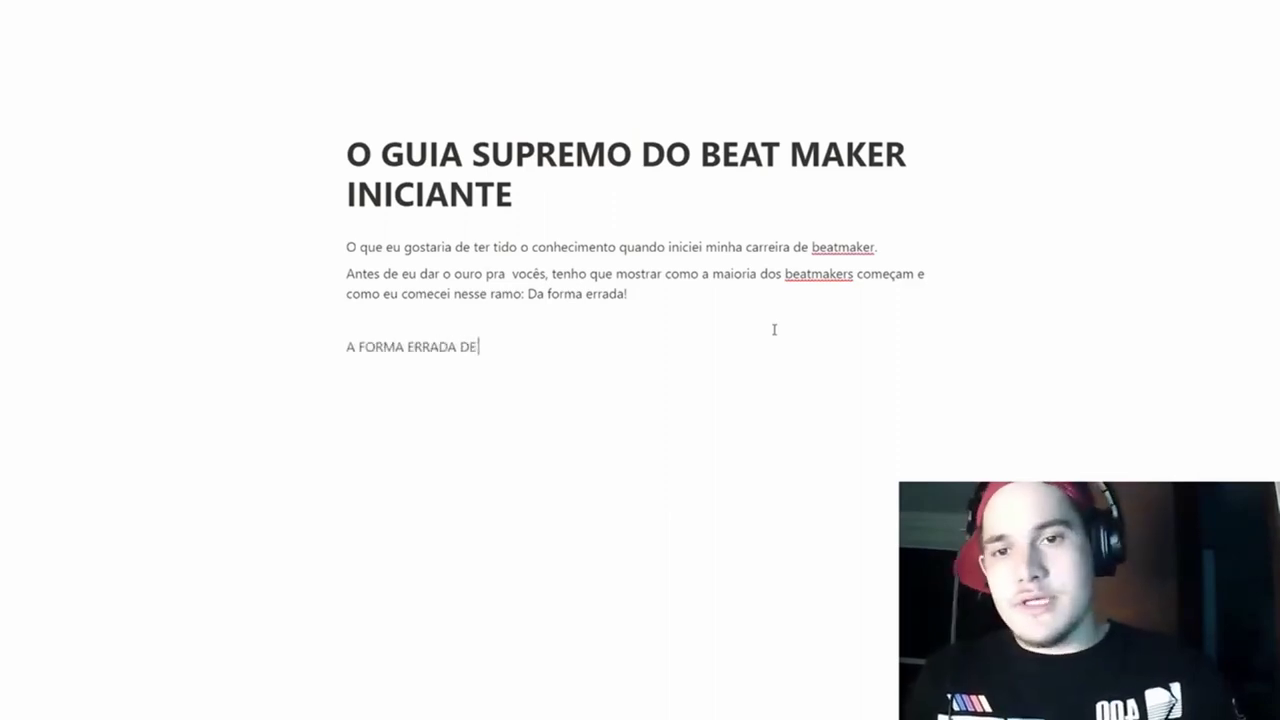
pyautogui.write(' COMEÇAR NO MU')
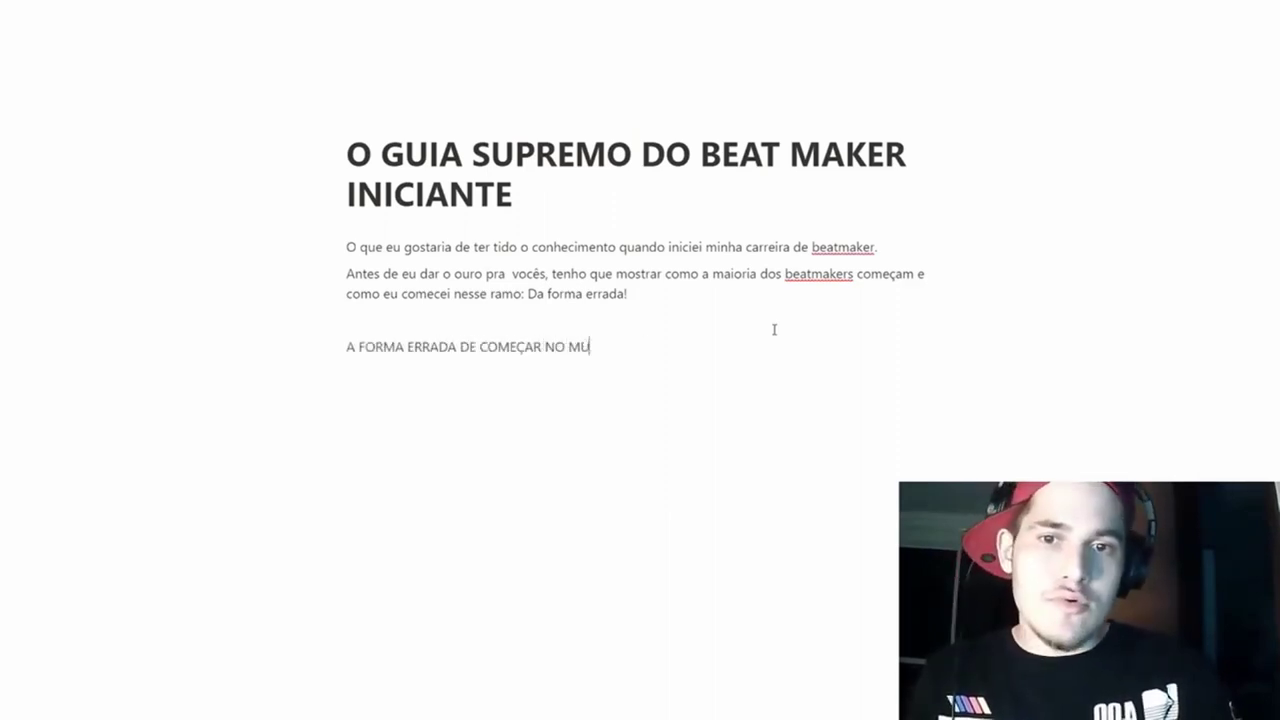
pyautogui.write('NDO DO BEATMAKING')
# Turn the line 'A FORMA ERRADA DE COMEÇAR NO MUNDO DO BEATMAKING' into a Heading 2.
pyautogui.moveTo(746, 345); pyautogui.dragTo(346, 349)
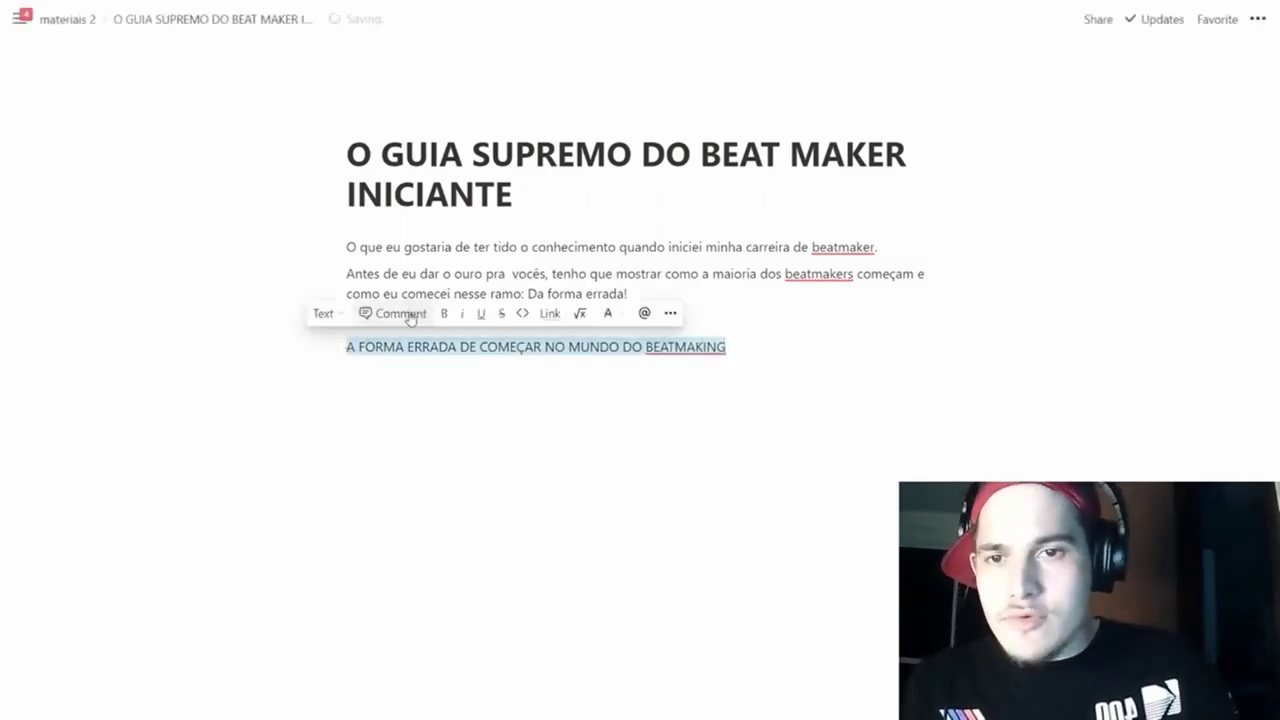
pyautogui.click(325, 314)
pyautogui.click(316, 415)
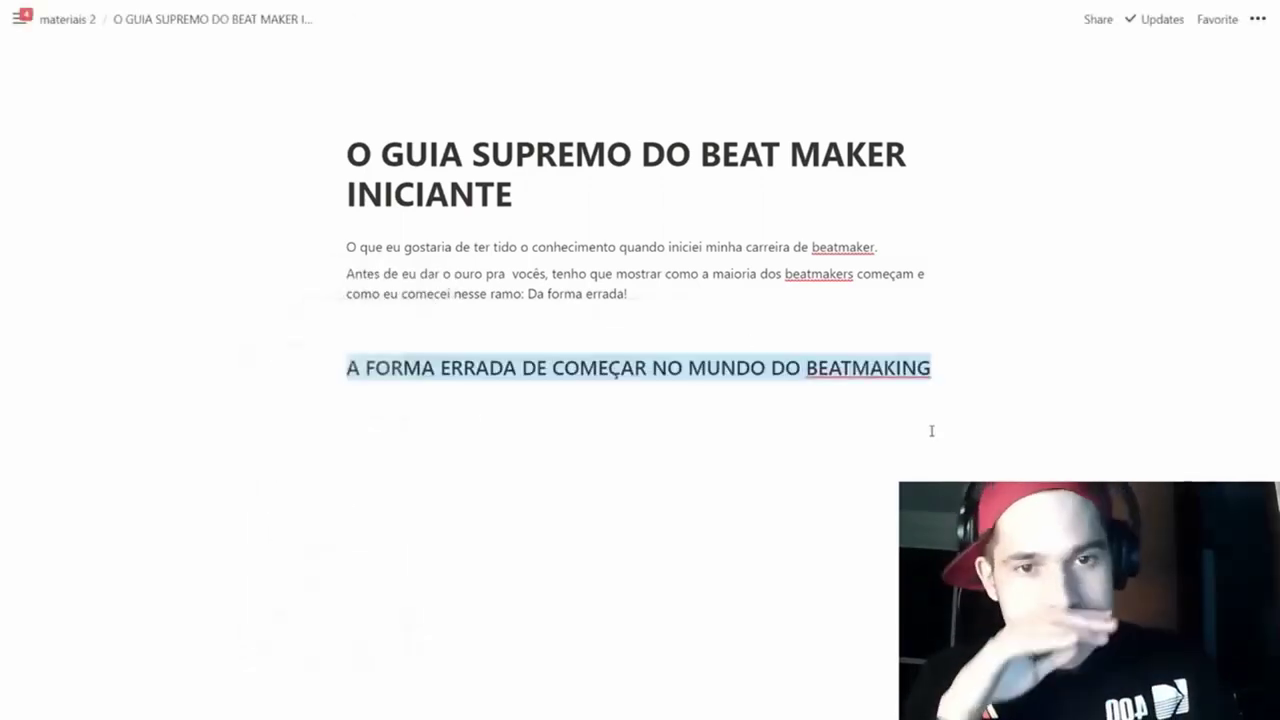
pyautogui.click(966, 391)
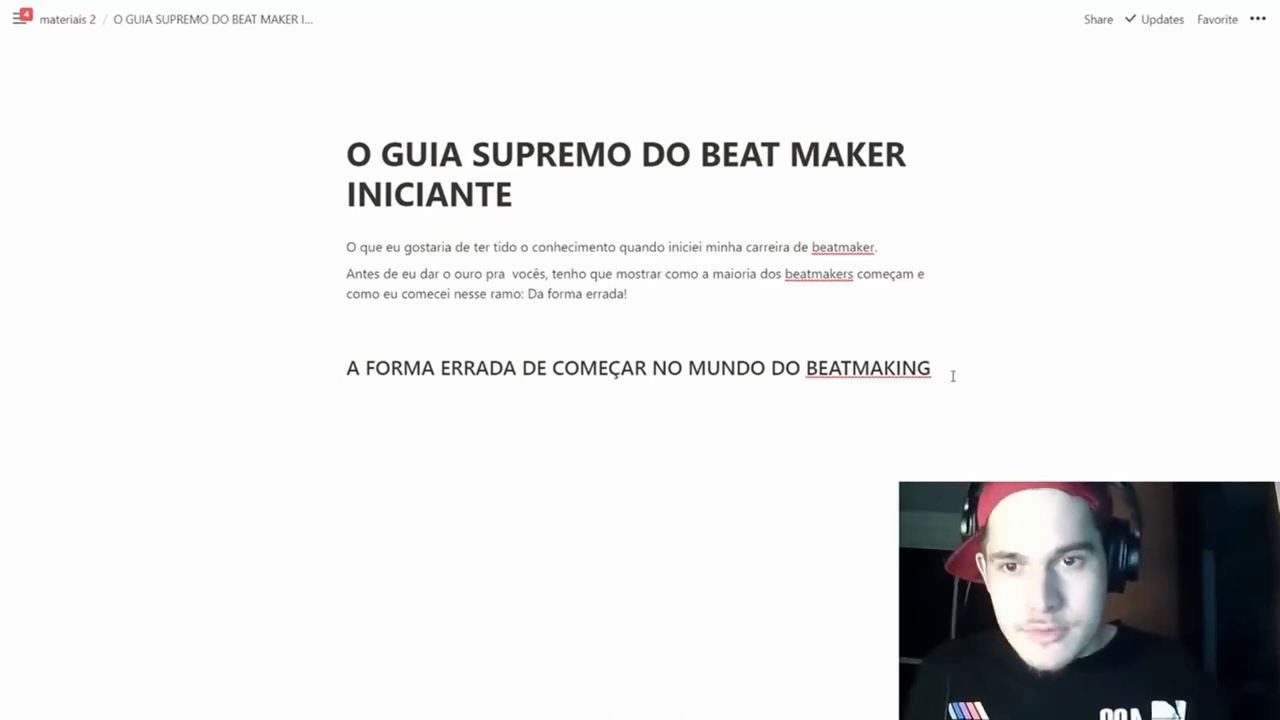
# Under the heading, type the uppercase paragraph starting 'GERALMENTE A MAIORIA DOS BEATMAKERS' and ending 'QUE ELES TANTO QUEREM.'.
pyautogui.press('Return')
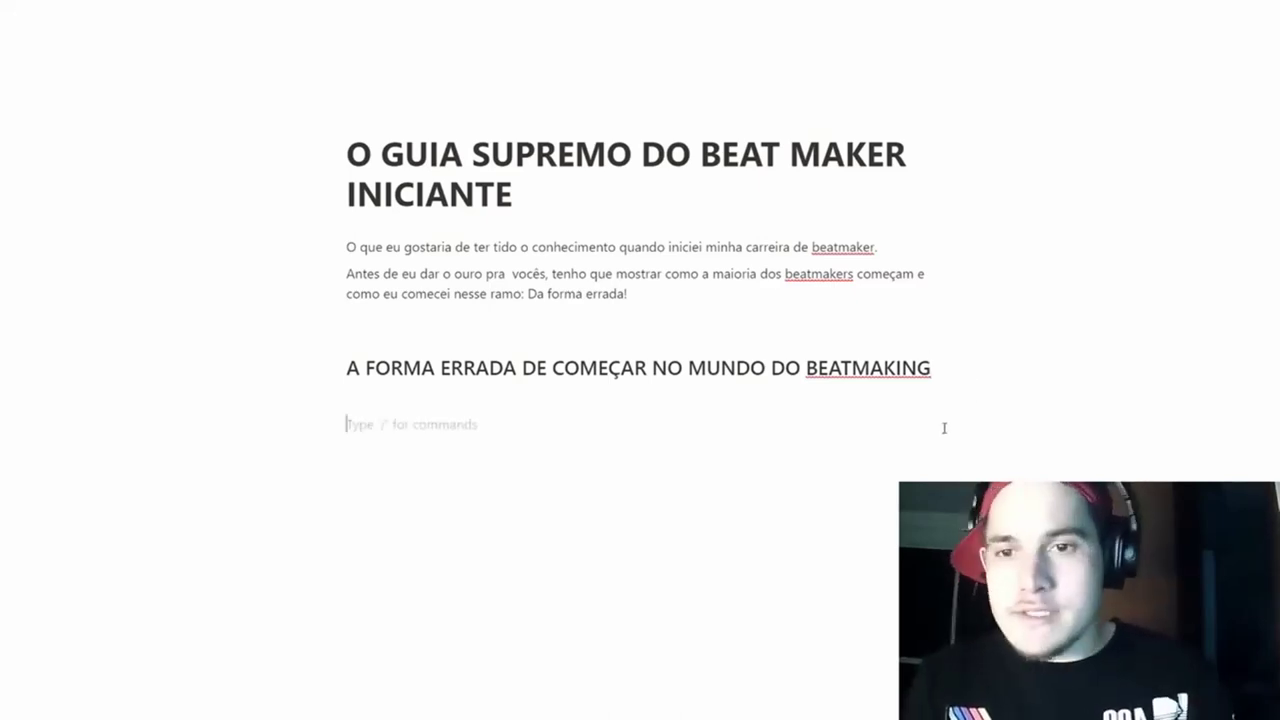
pyautogui.write('GERALMENTE A MAI')
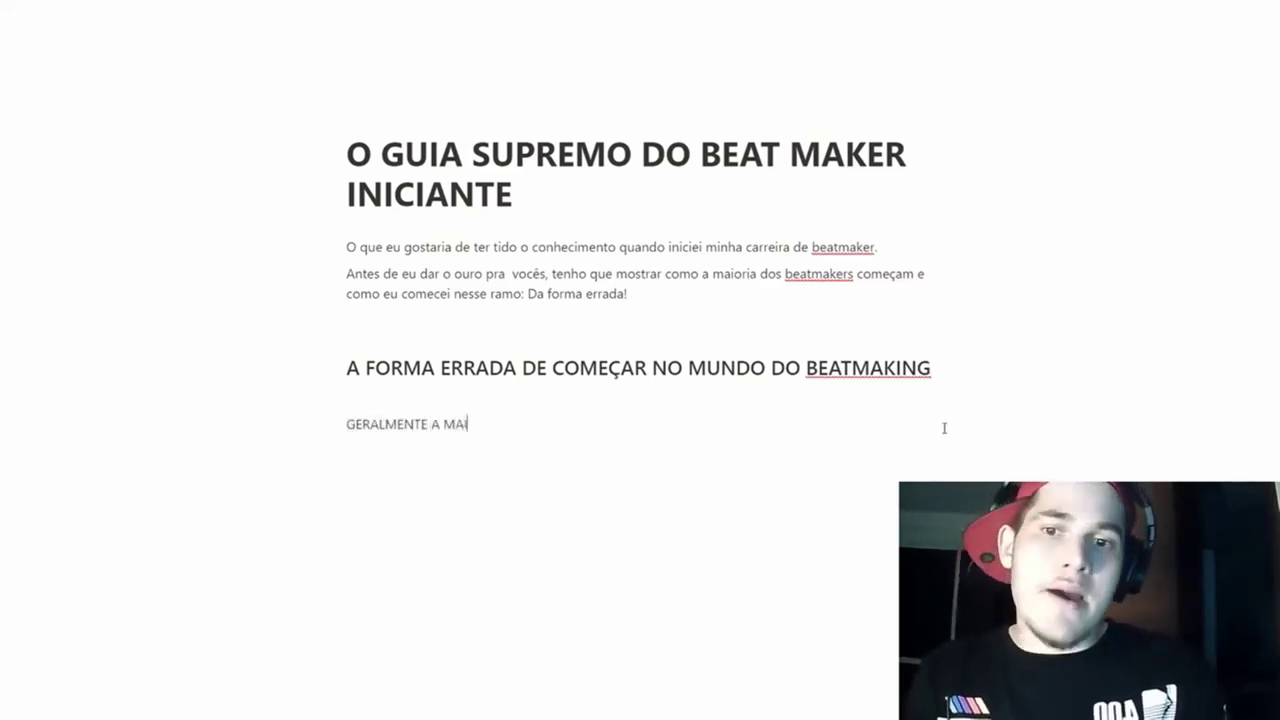
pyautogui.write('ORIA DOS BEATMAKERS COMEÇAM')
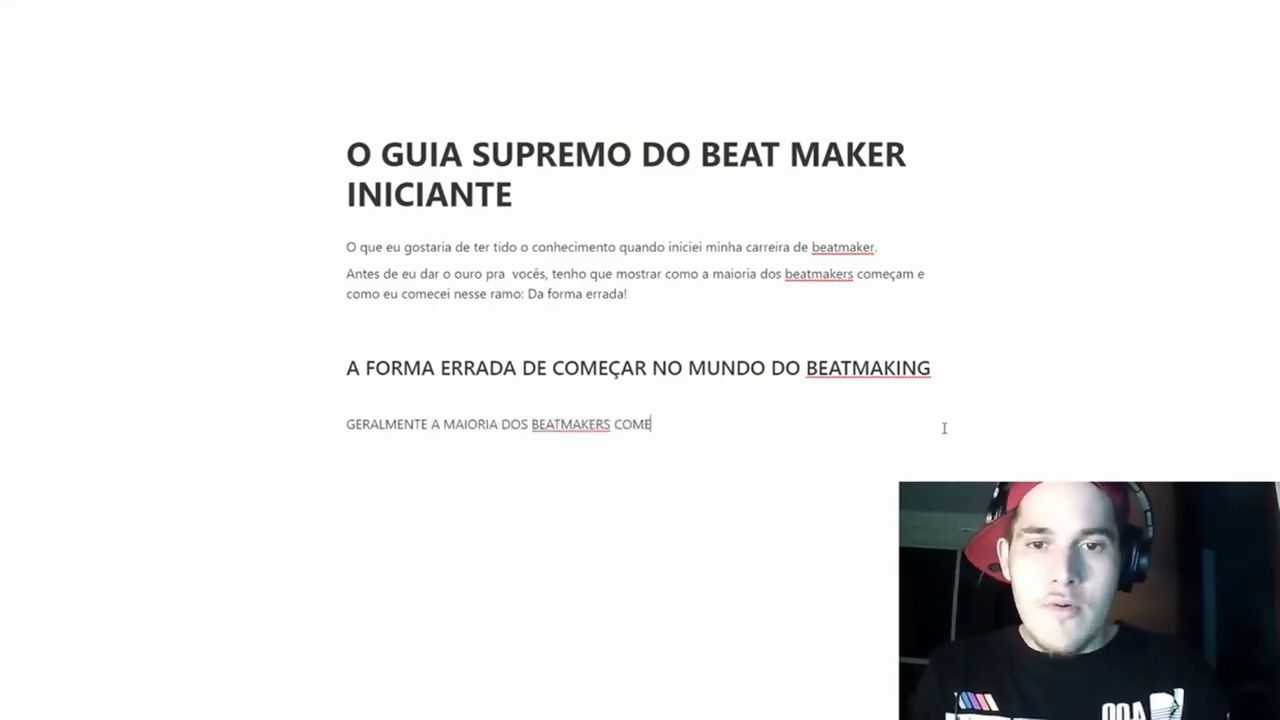
pyautogui.write(' COM O FOCO')
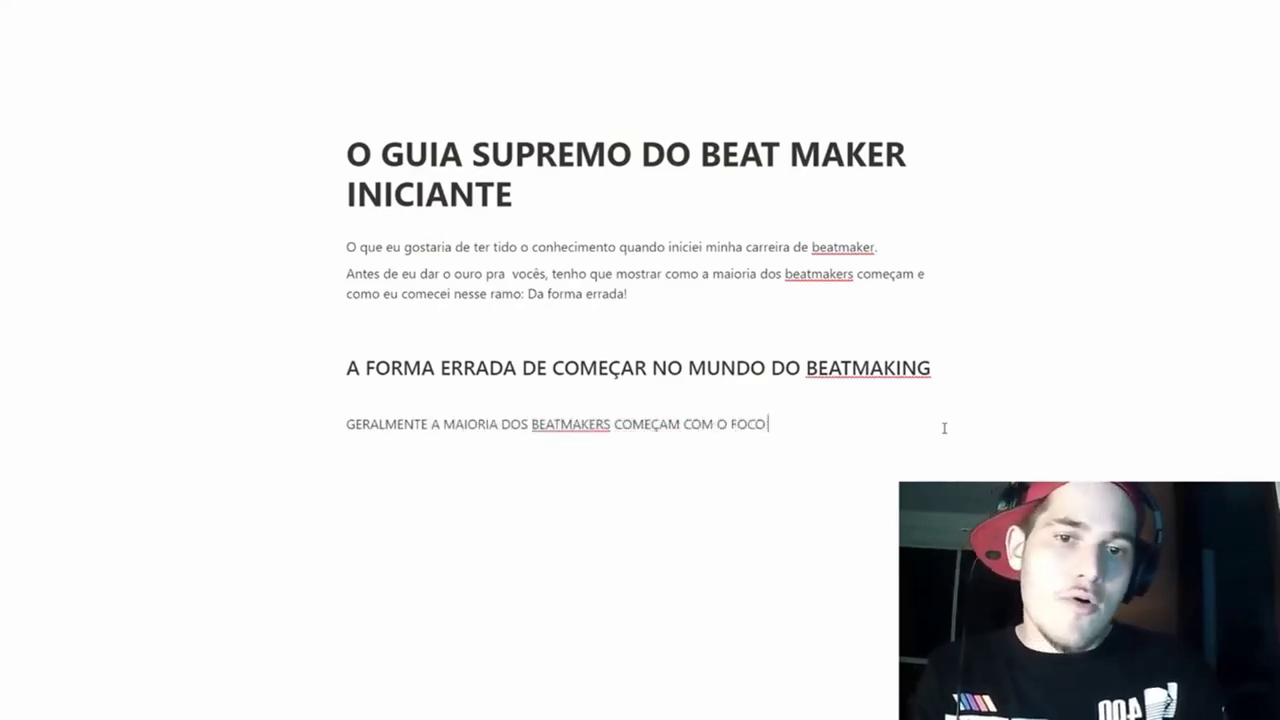
pyautogui.write(' NAS COISAS')
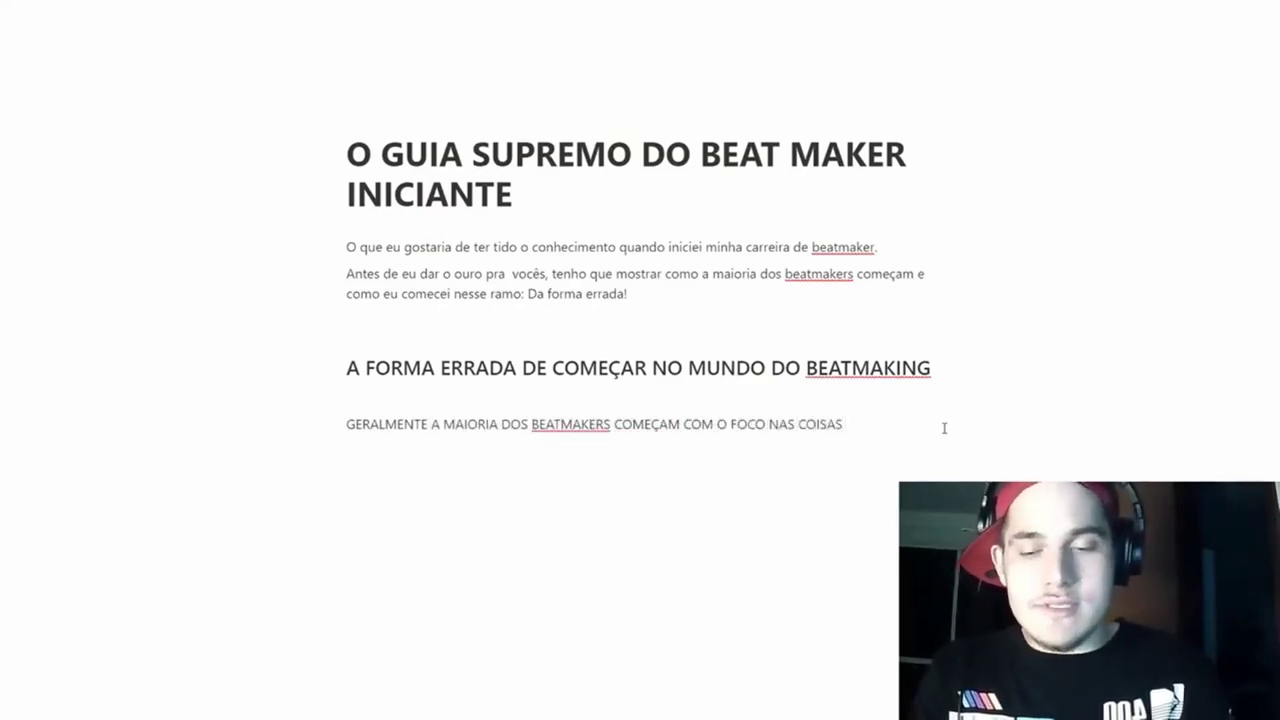
pyautogui.write(' QUE NÃO VÃO TRAZER O')
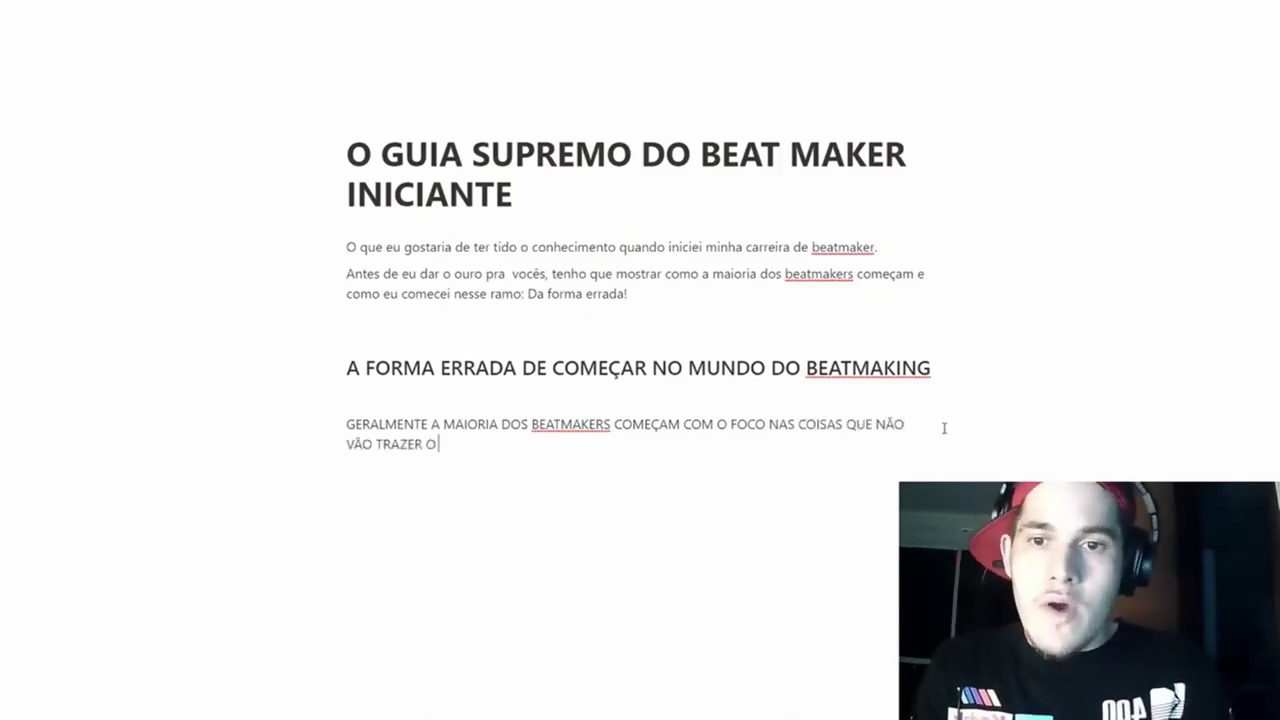
pyautogui.write(' RESULTADO QUE ELES T')
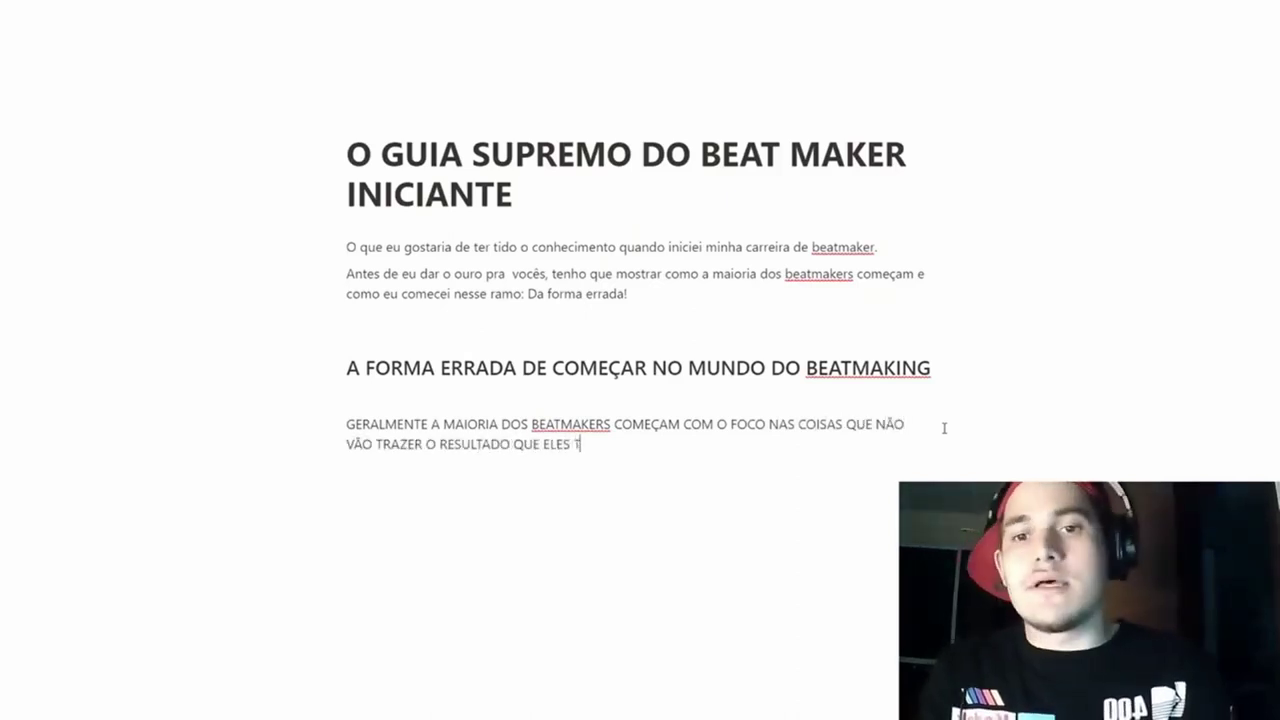
pyautogui.write('ANTO QUEREM.')
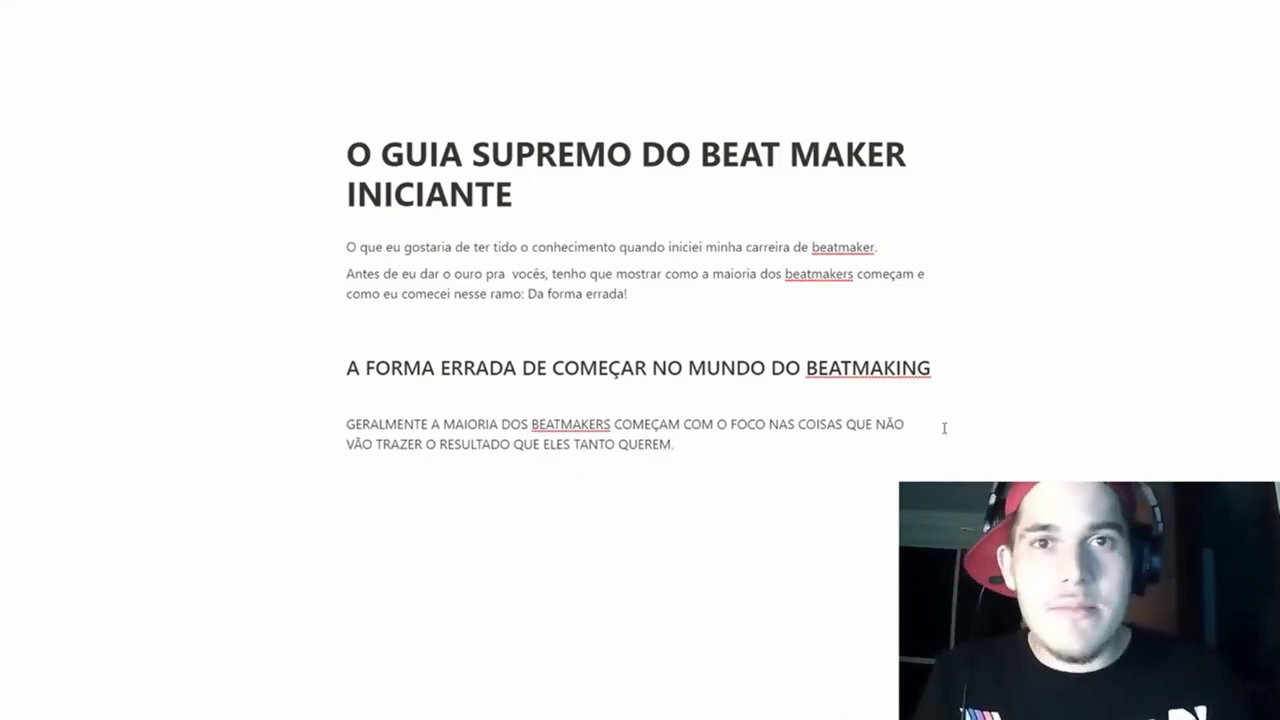
# Add lines 'MUITOS COMEÇAM FOCANDO NO PRODUTO FINAL' and 'COMEÇAM SE COMPARANDO COM OS BEATMAKERS QUE JÁ TEM SUCESSO'.
pyautogui.press('Return')
pyautogui.press('Return')
pyautogui.write('MUITOS FOCAM')
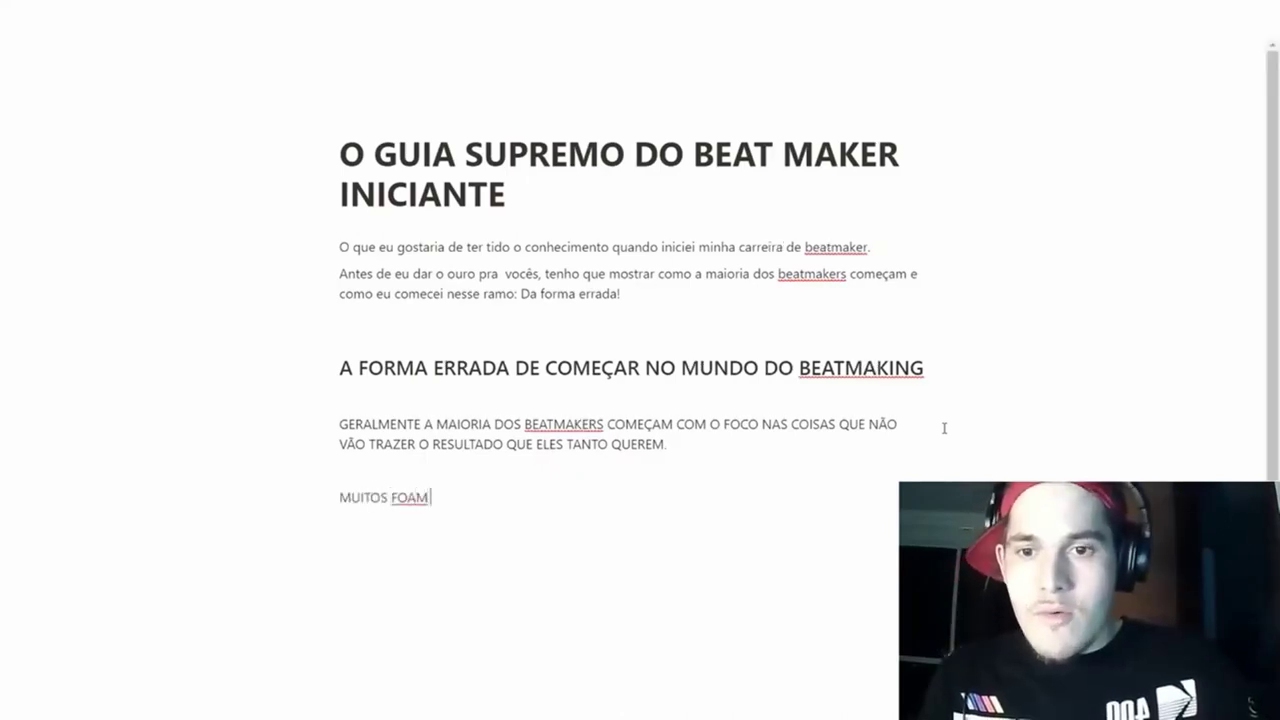
pyautogui.write(' SEM')
pyautogui.press('BackSpace')
pyautogui.press('BackSpace')
pyautogui.press('BackSpace')
pyautogui.press('BackSpace')
pyautogui.press('BackSpace')
pyautogui.press('BackSpace')
pyautogui.press('BackSpace')
pyautogui.press('BackSpace')
pyautogui.write('C')
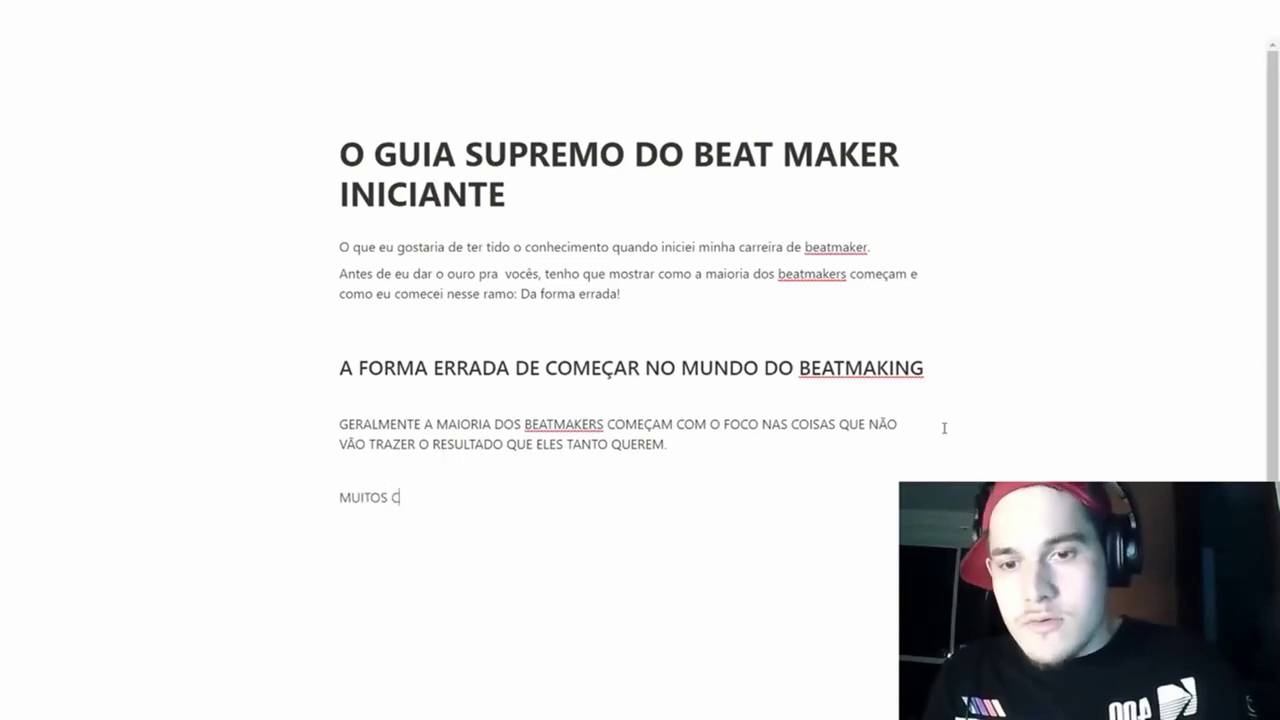
pyautogui.write('OMEÇAM FOCANDO NO PRODUTO FINAL')
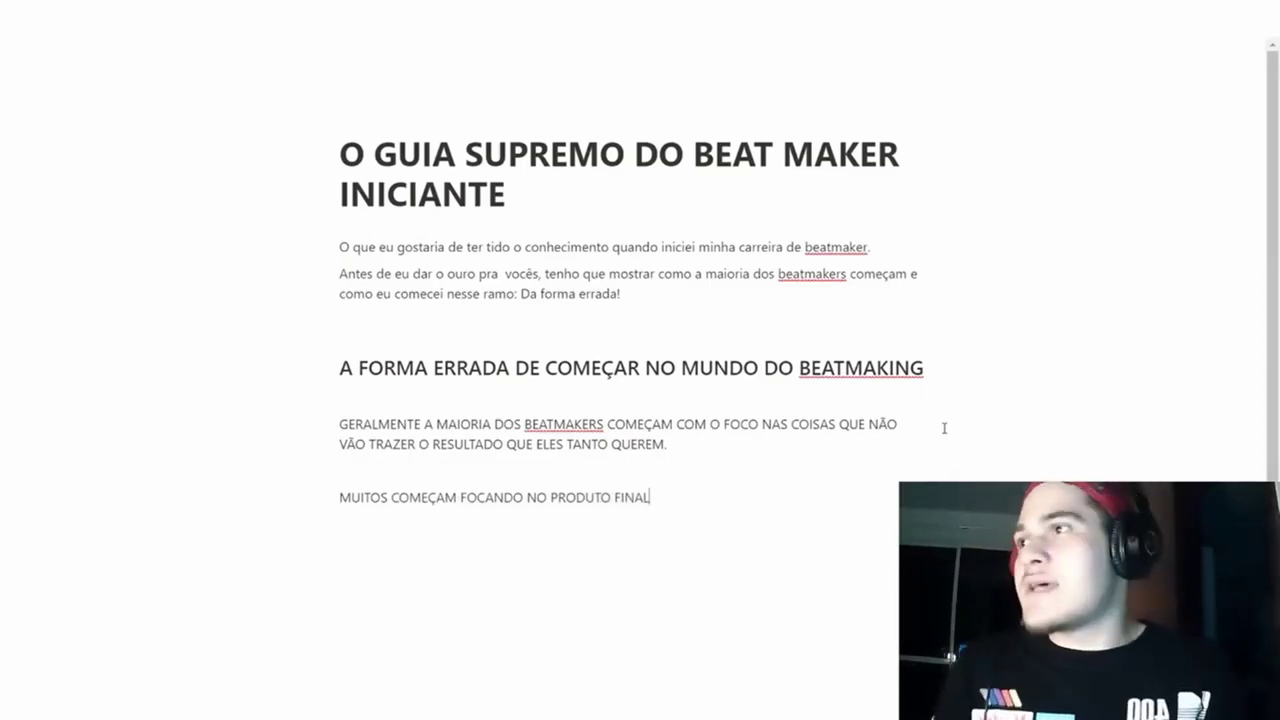
pyautogui.press('Return')
pyautogui.write('CO')
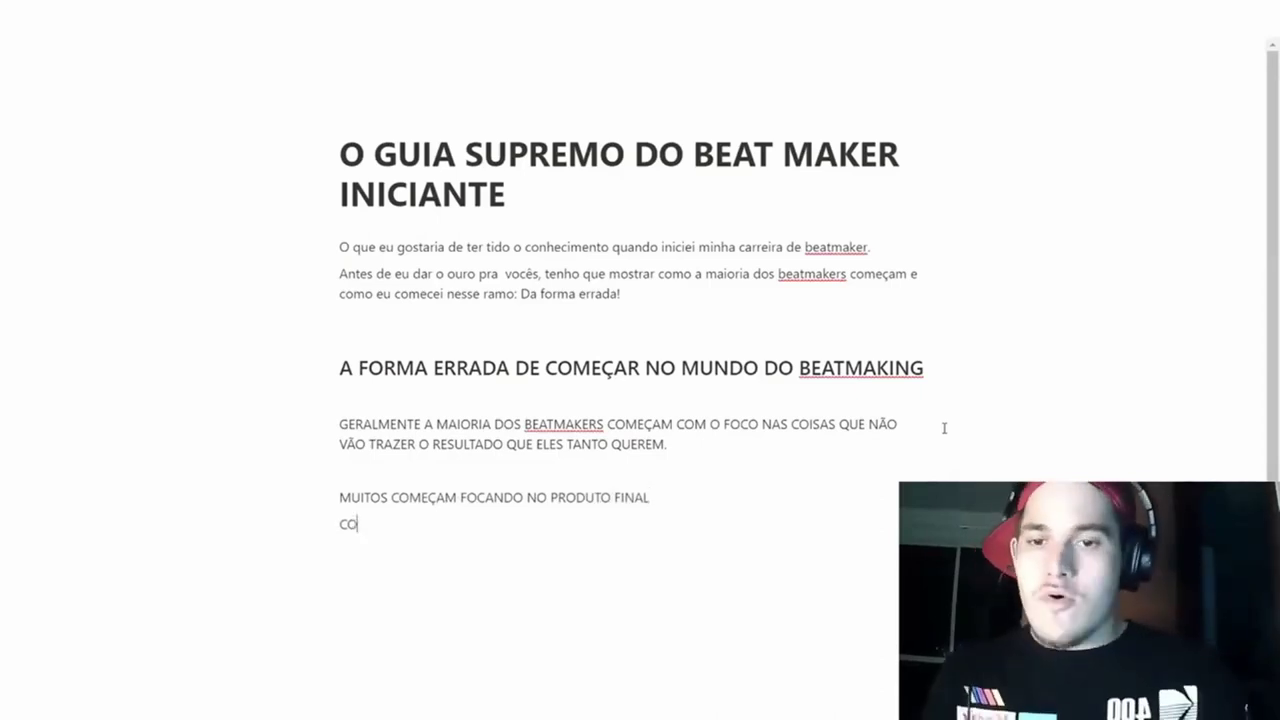
pyautogui.write('MEÇAM SE')
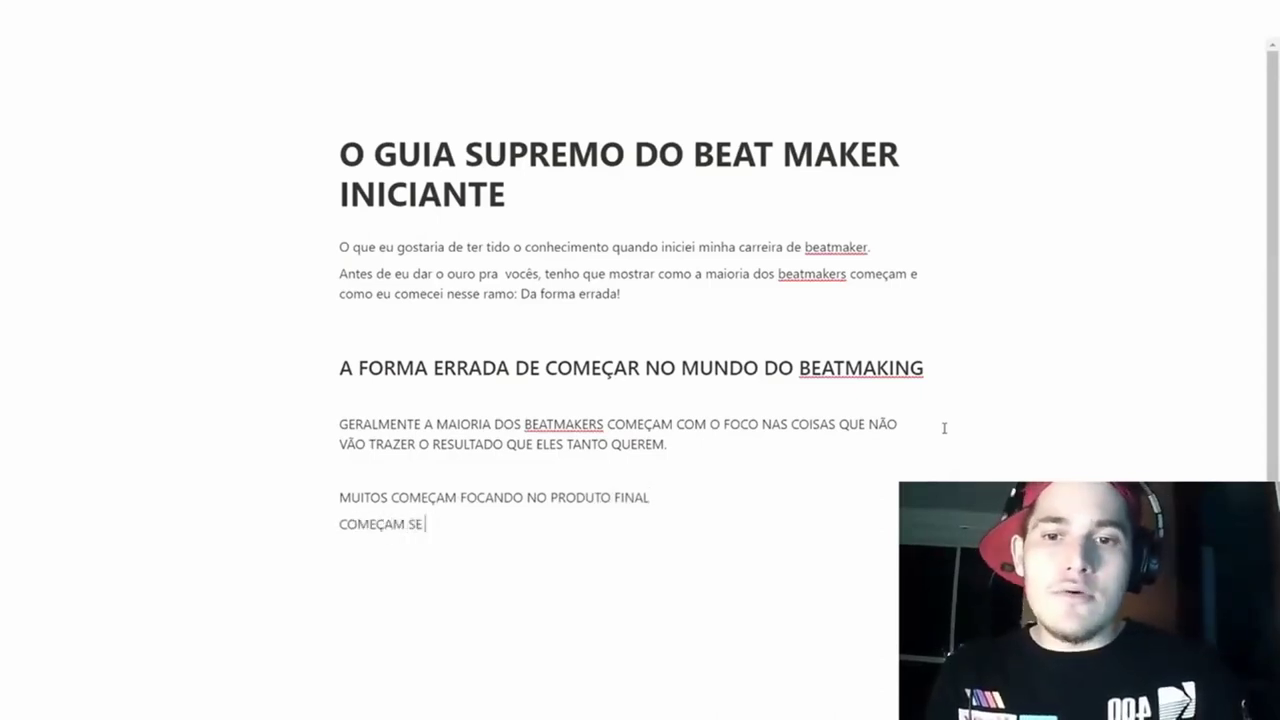
pyautogui.write(' OARANDO COM')
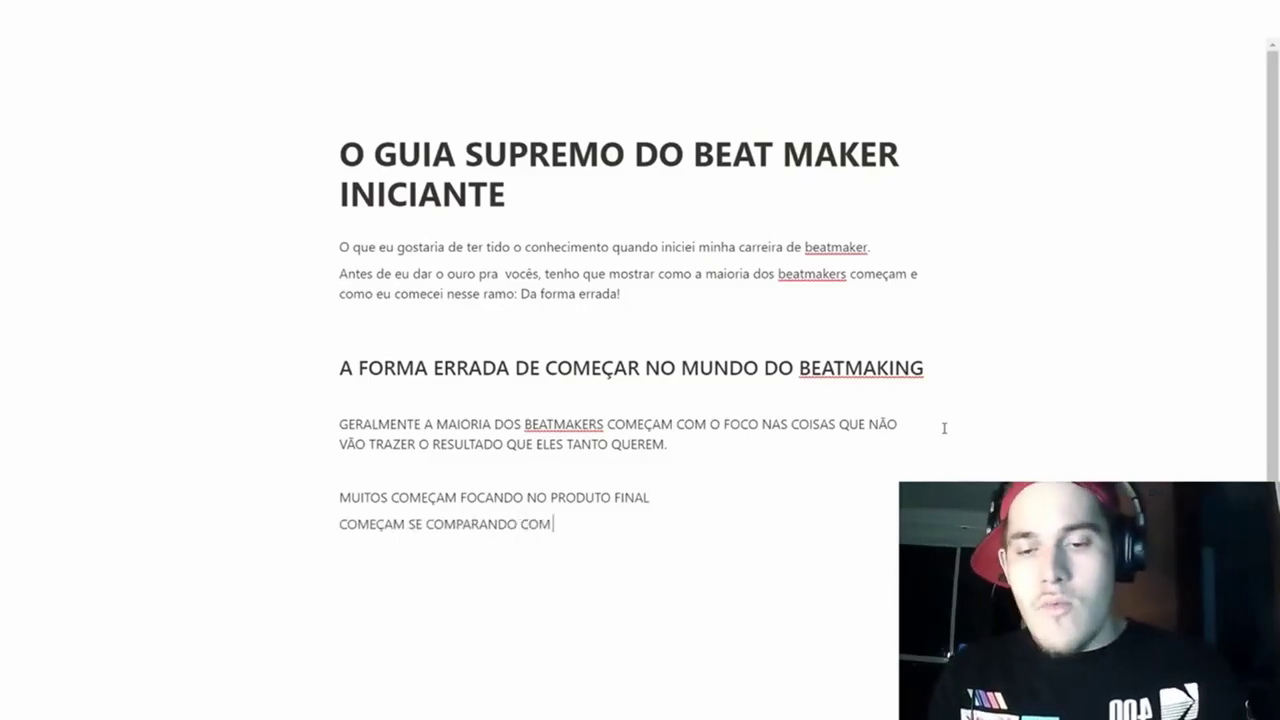
pyautogui.write('RS QUE JA')
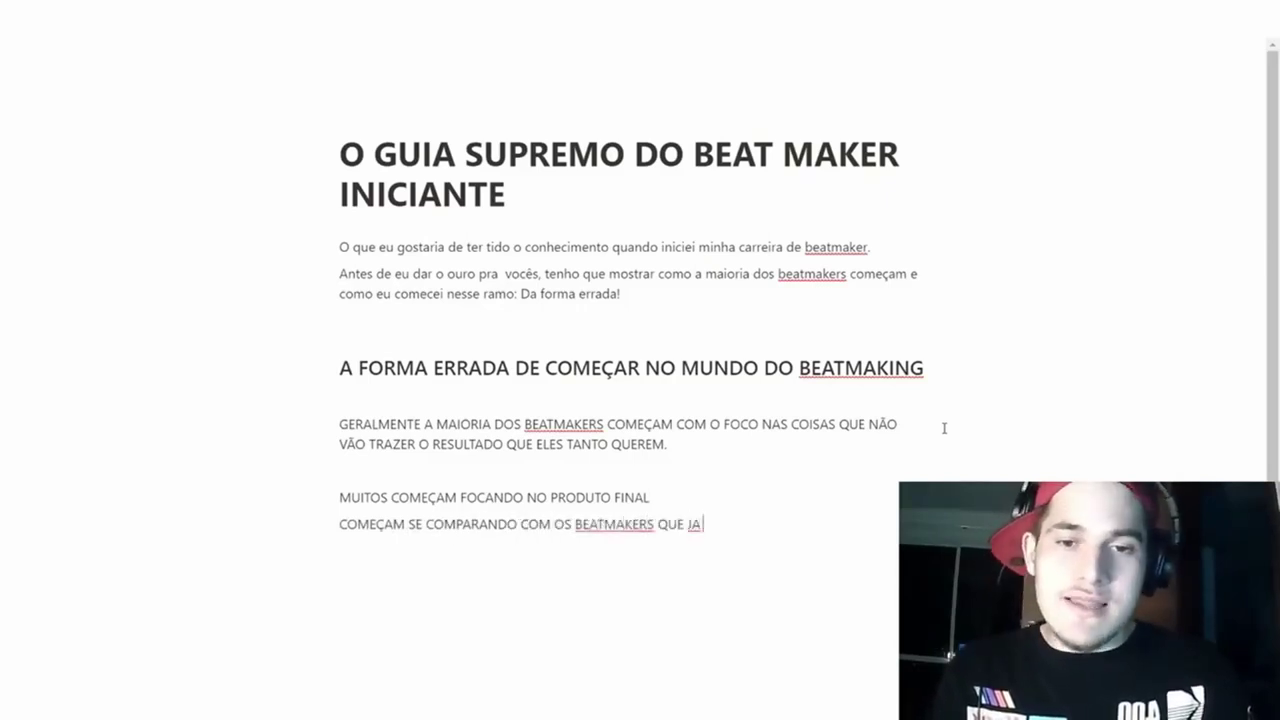
pyautogui.press('BackSpace')
pyautogui.write('Á TEM SUCESSO')
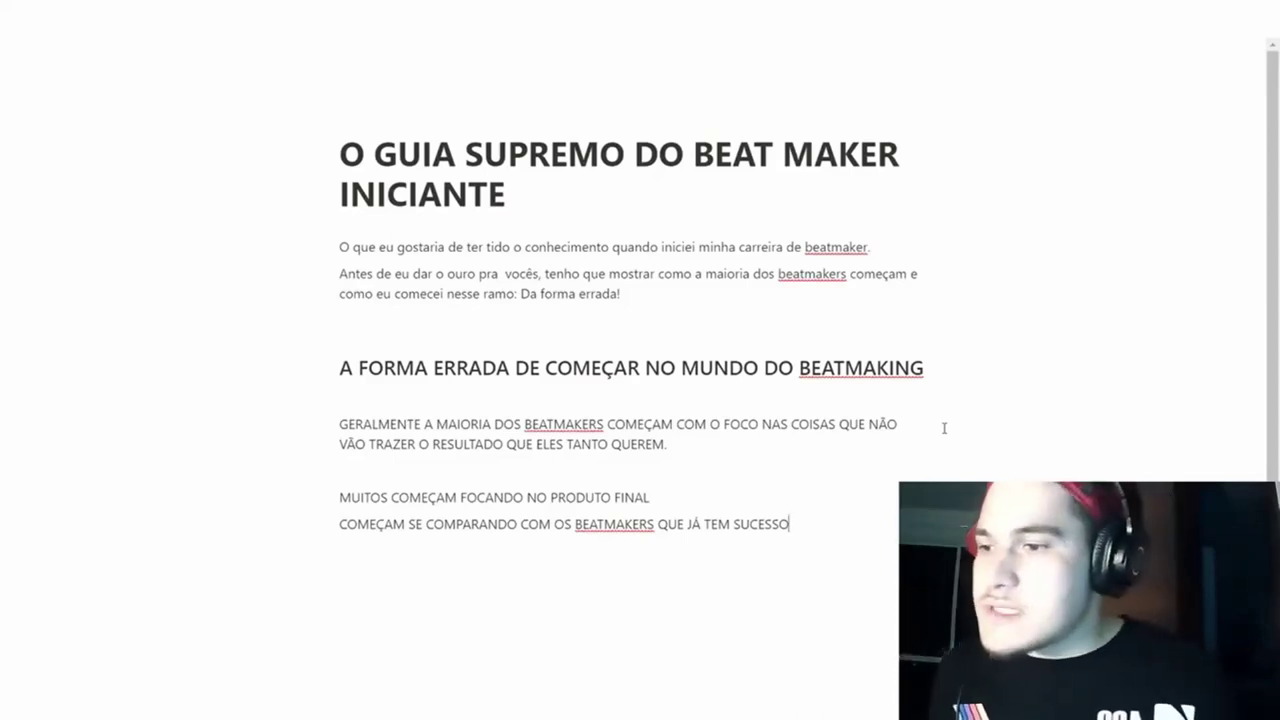
# Type the paragraph 'VOCÊ NÃO PRECISA APRENDER TUDO SOBRE TEORIA MUSICAL…', fixing typos along the way.
pyautogui.press('Return')
pyautogui.press('Return')
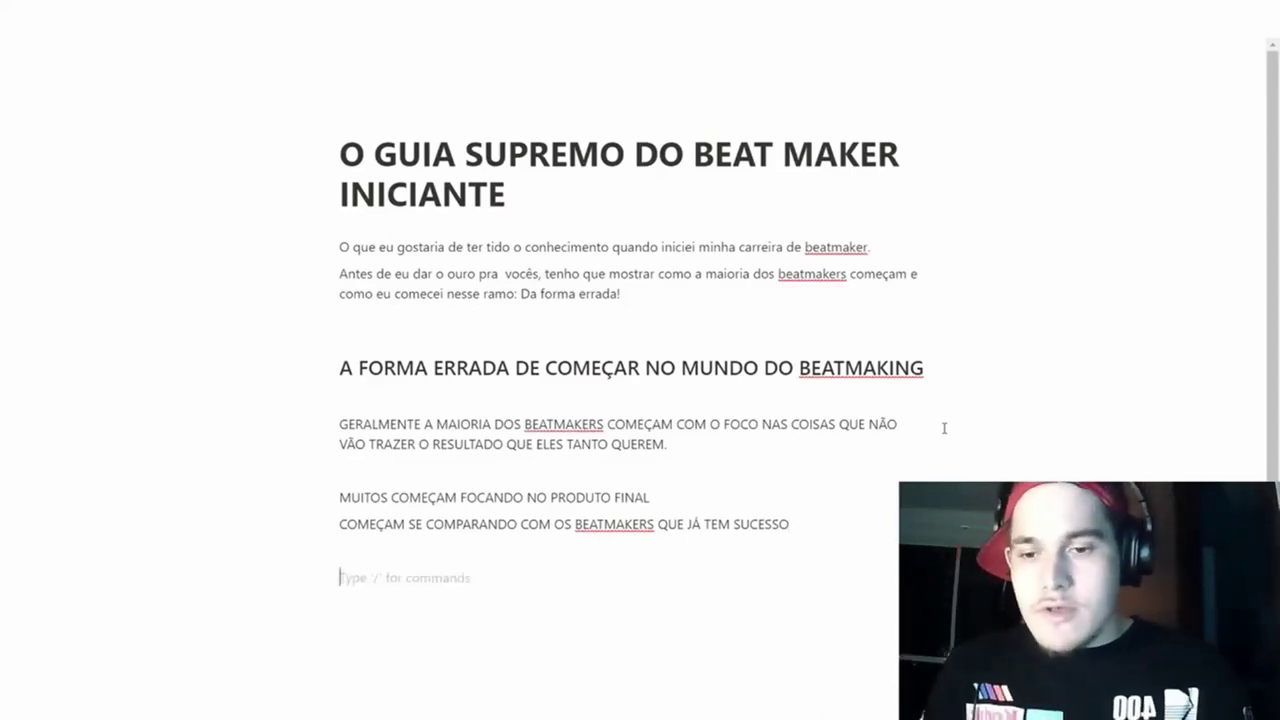
pyautogui.write('VOCÊ')
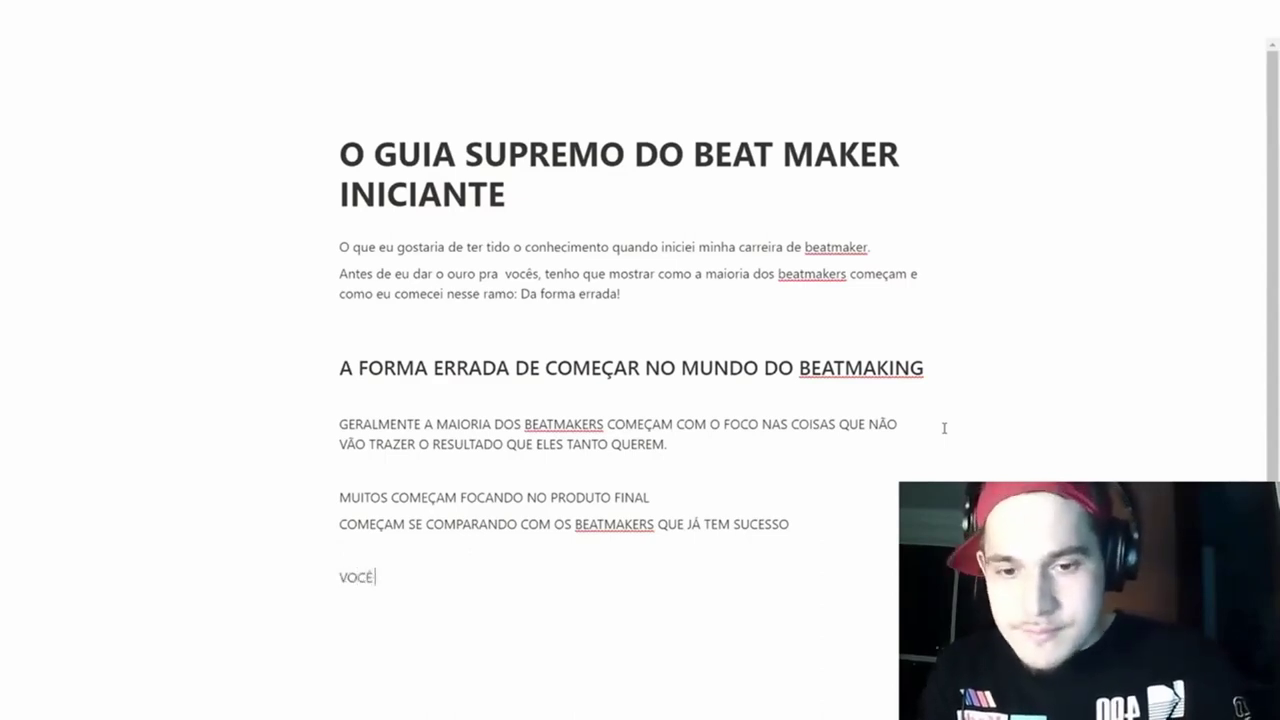
pyautogui.write(' NÃO PRECISA APRN')
pyautogui.press('BackSpace')
pyautogui.press('BackSpace')
pyautogui.write('ENDER TUDO SOBR')
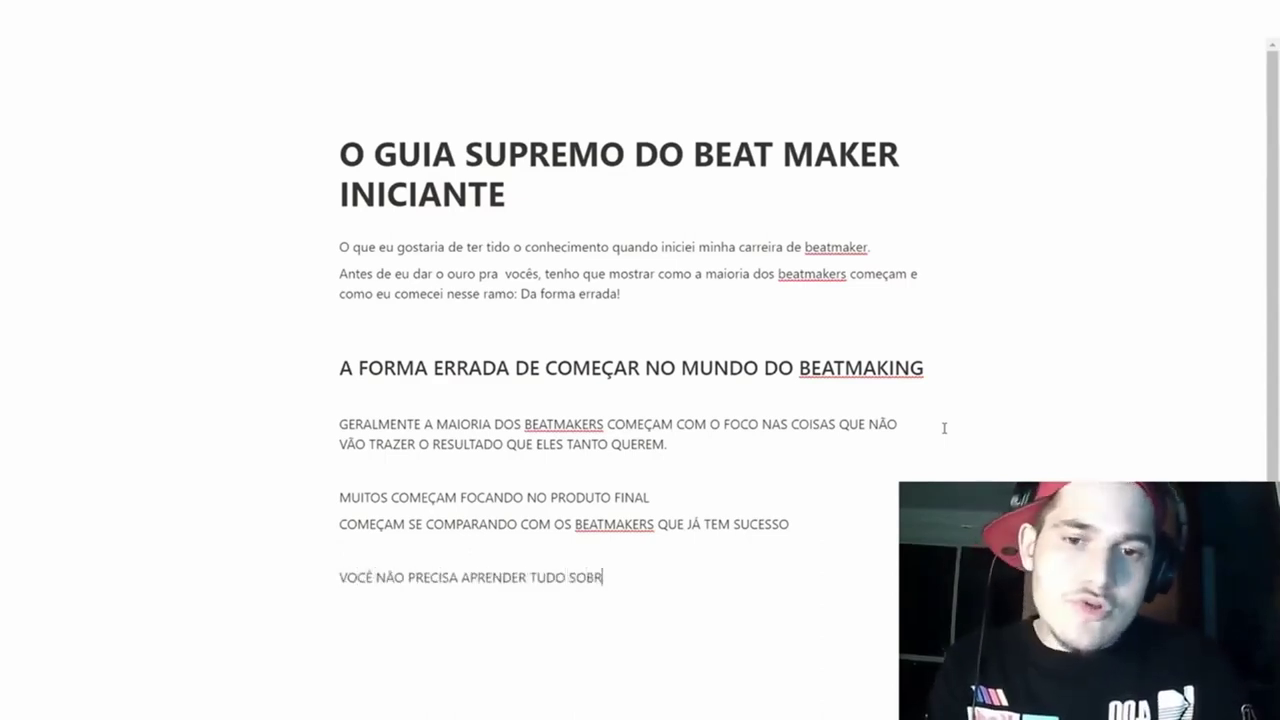
pyautogui.write('E TEORIA MUSICAL, NEM TER TODOS OS')
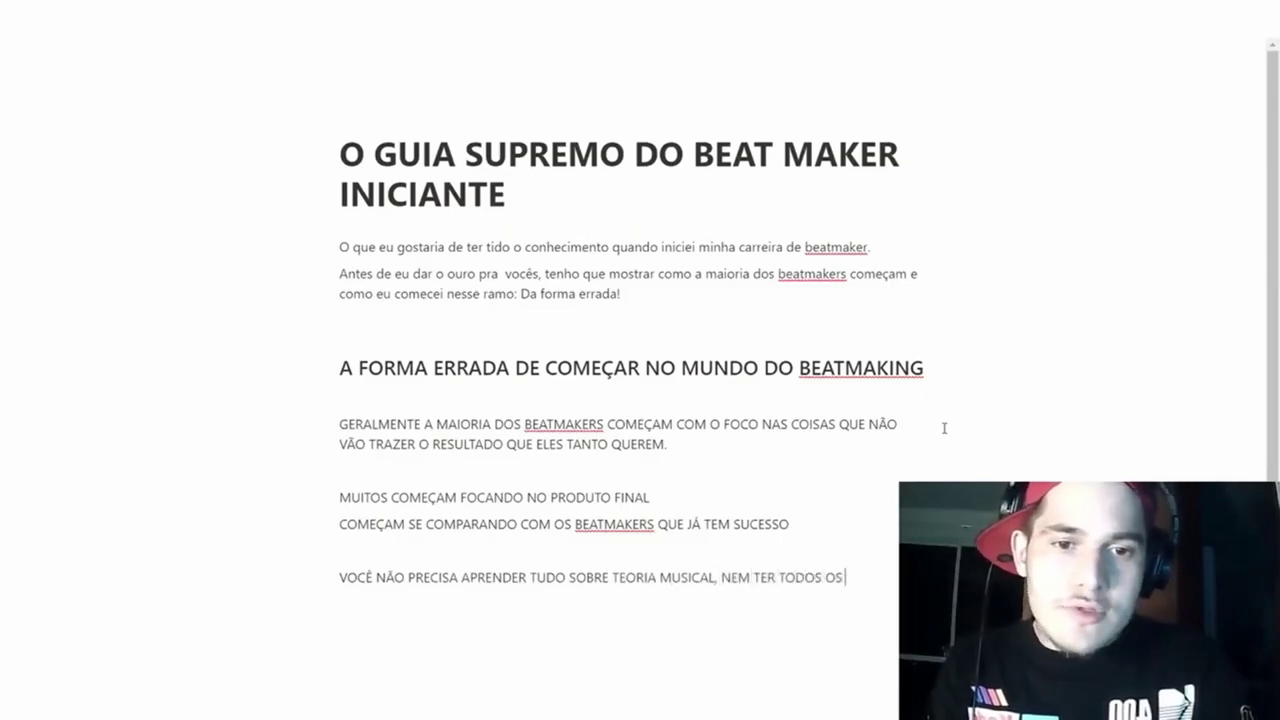
pyautogui.write(' EQUIPAMENTOS QUE O SEU ÍDOLO TEM')
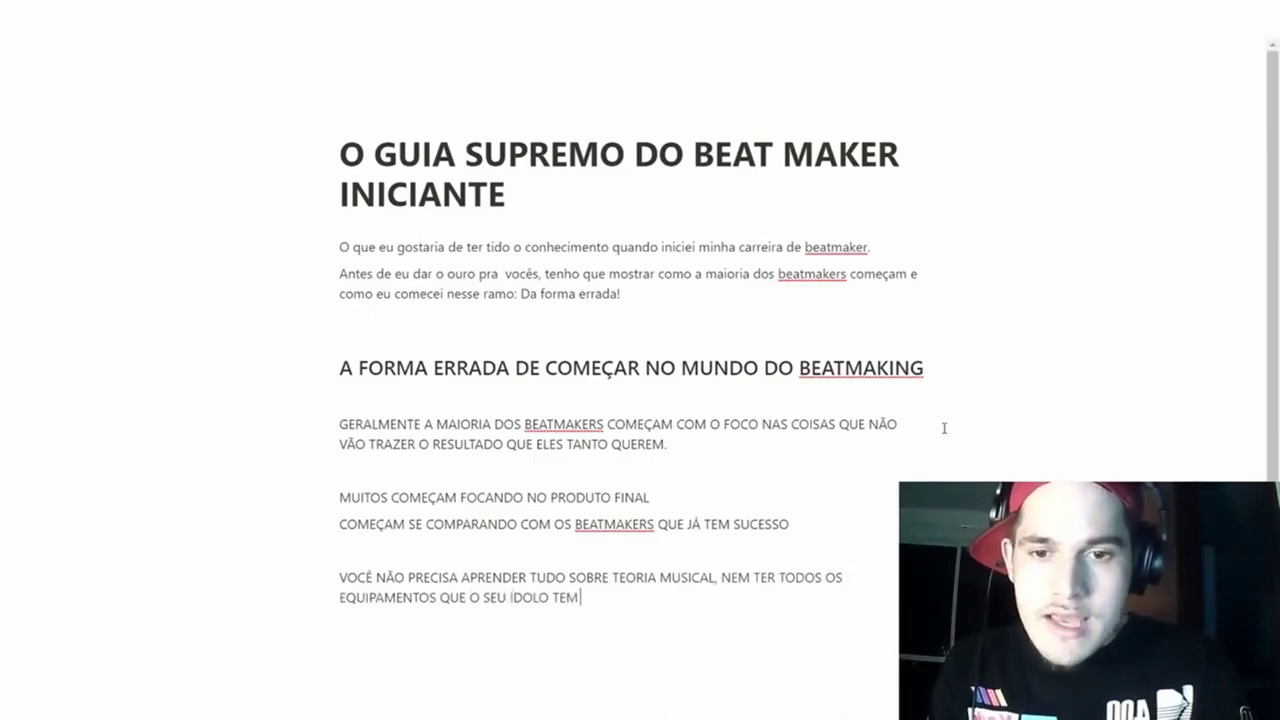
pyautogui.write(' PRA FAZER UM BEA')
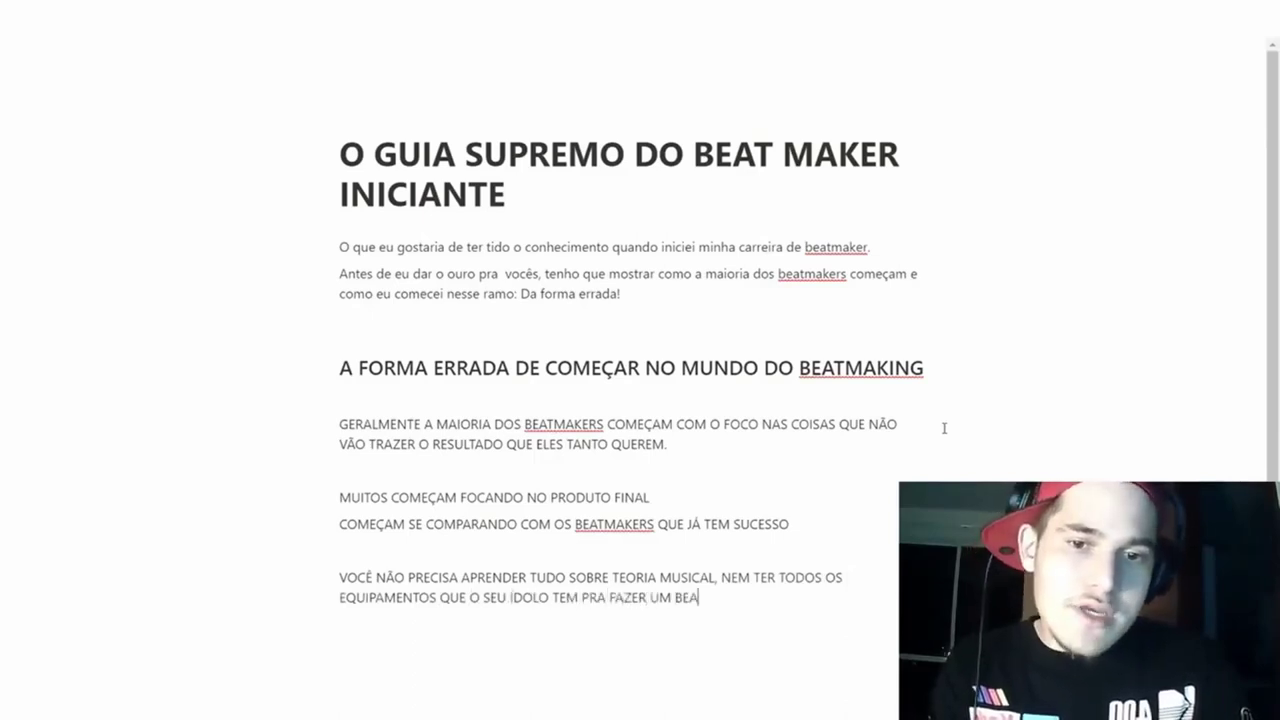